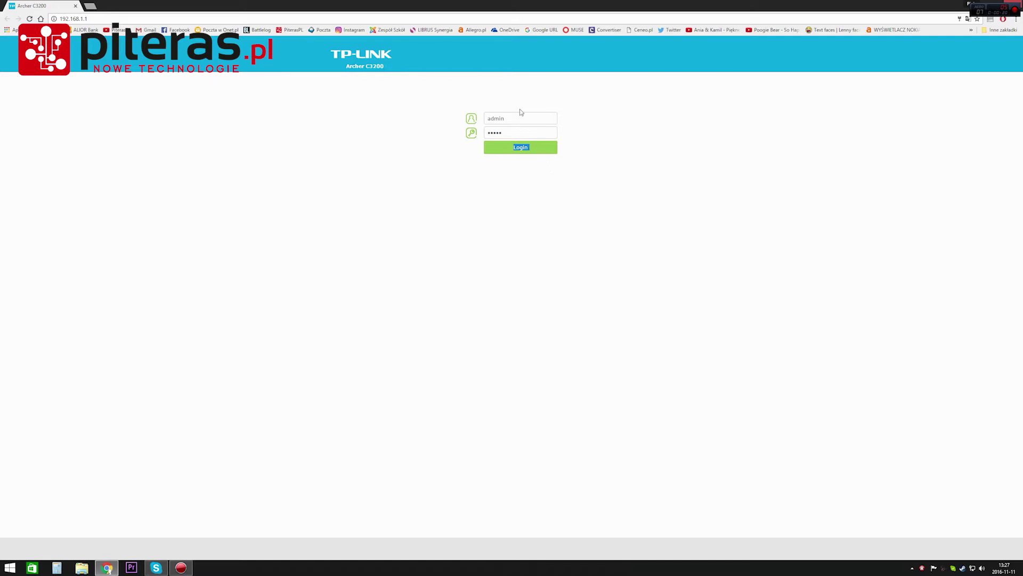
Log in to the router and inspect the USB disk, printer, wired client and wireless client details on the network map.
{"action": "left_click", "coordinate": [521, 148]}
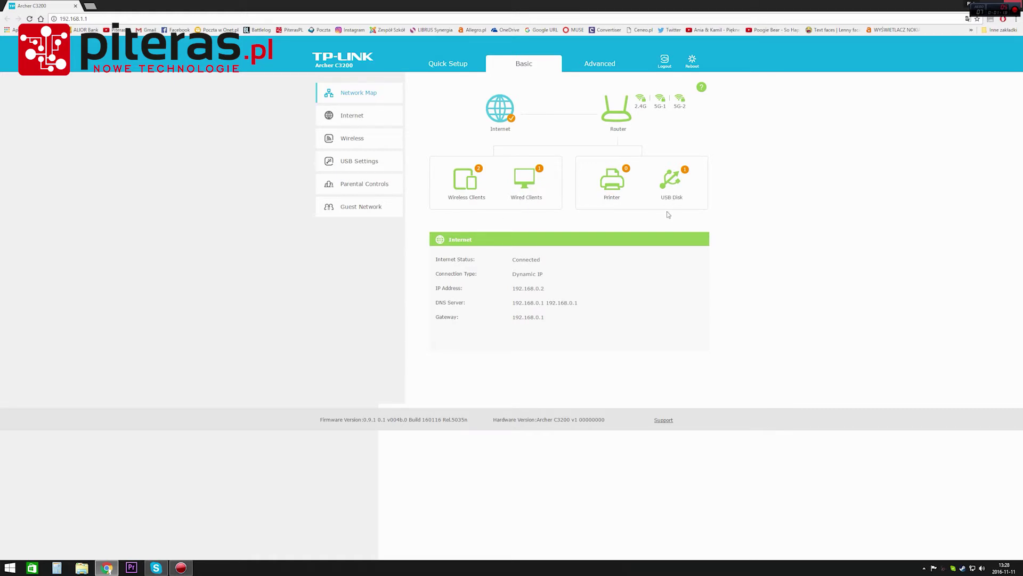
{"action": "left_click", "coordinate": [679, 197]}
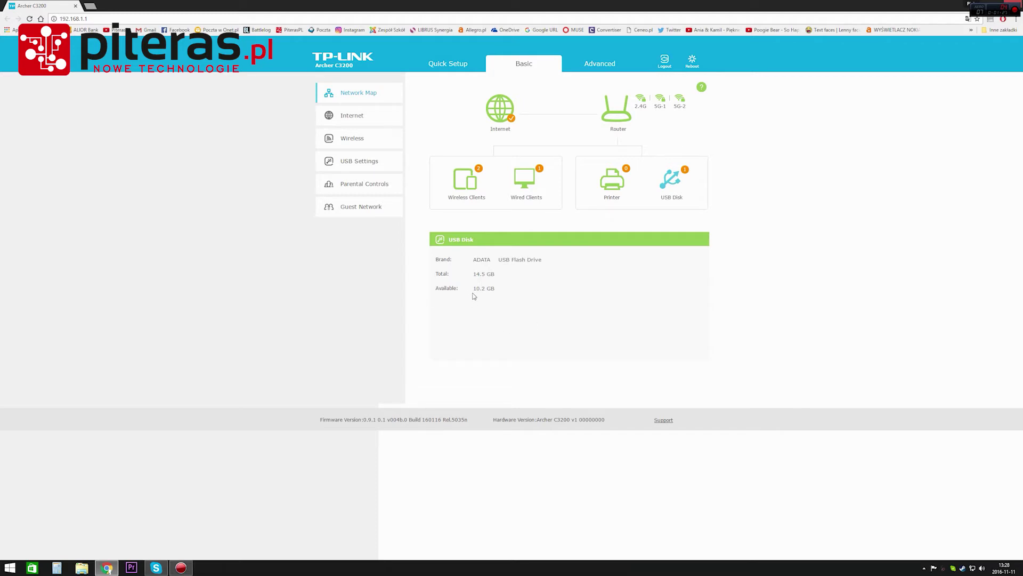
{"action": "left_click", "coordinate": [611, 181]}
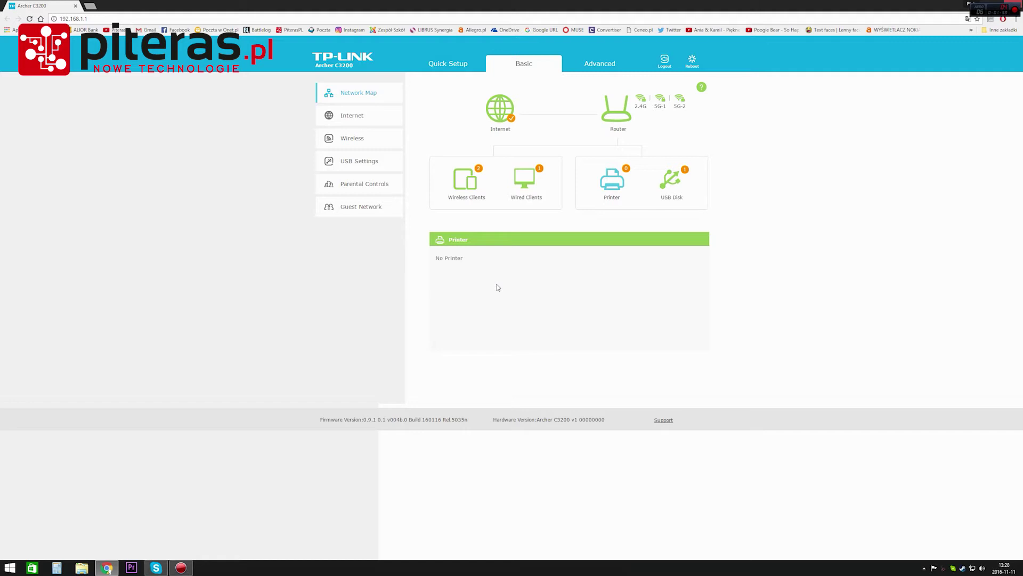
{"action": "left_click", "coordinate": [525, 181]}
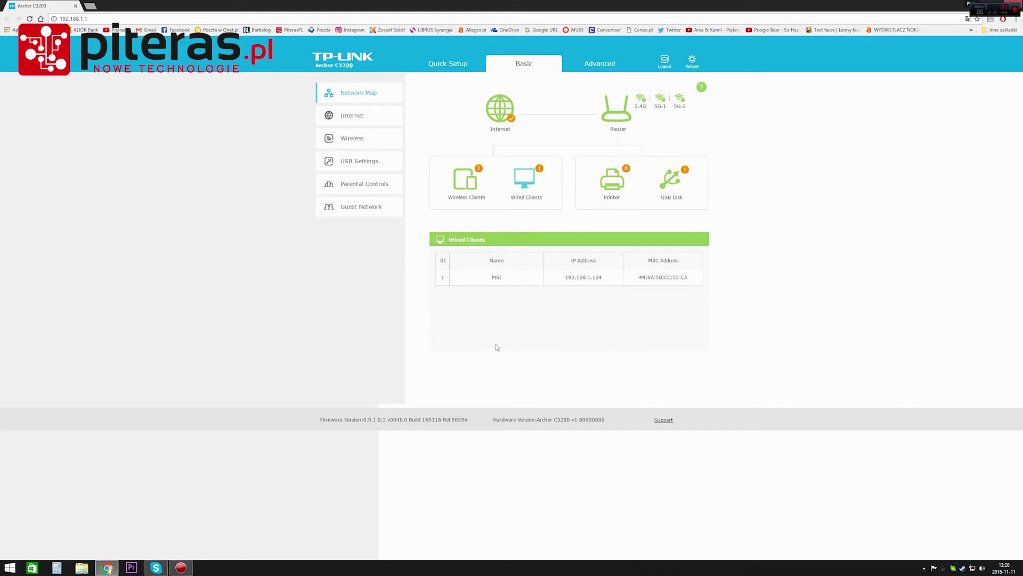
{"action": "left_click", "coordinate": [464, 184]}
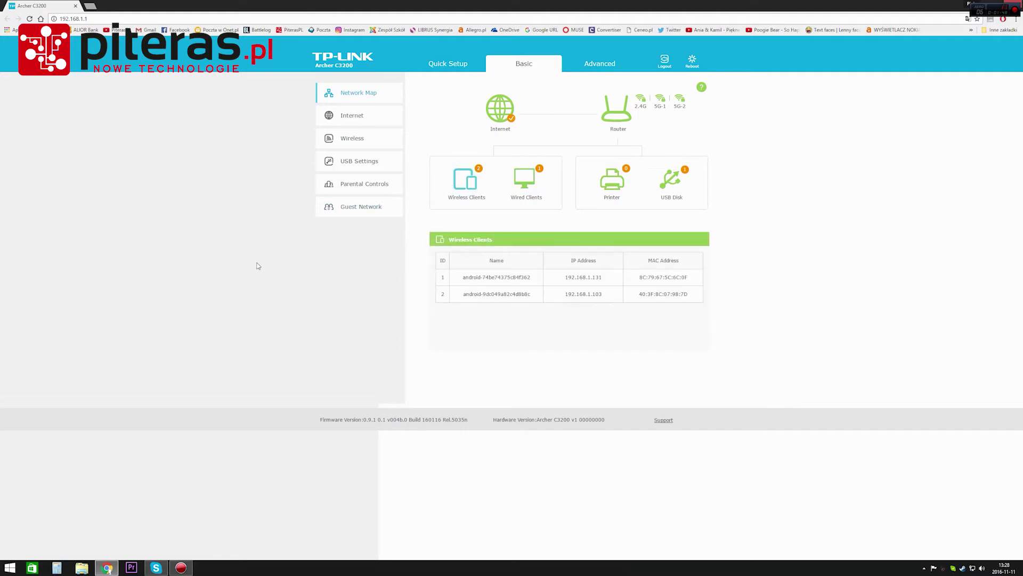
{"action": "mouse_move", "coordinate": [459, 277]}
{"action": "left_mouse_down"}
{"action": "mouse_move", "coordinate": [538, 278]}
{"action": "mouse_move", "coordinate": [459, 267]}
{"action": "left_mouse_up"}
{"action": "left_click", "coordinate": [521, 310]}
{"action": "left_click", "coordinate": [459, 268]}
Examine the router's wireless network details and the Internet connection type, IP address, DNS and gateway on the network map.
{"action": "left_click", "coordinate": [616, 120]}
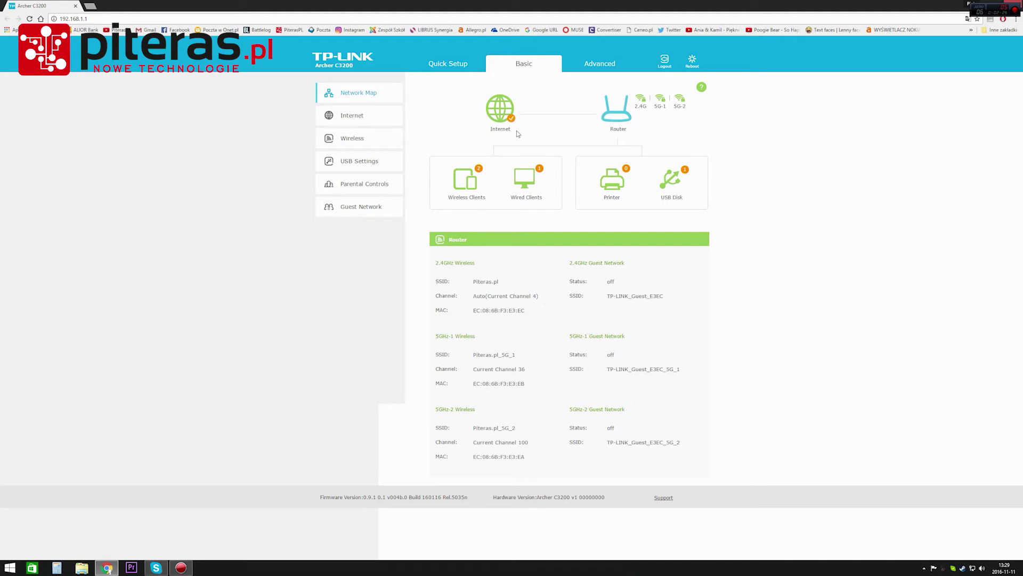
{"action": "left_click", "coordinate": [504, 109]}
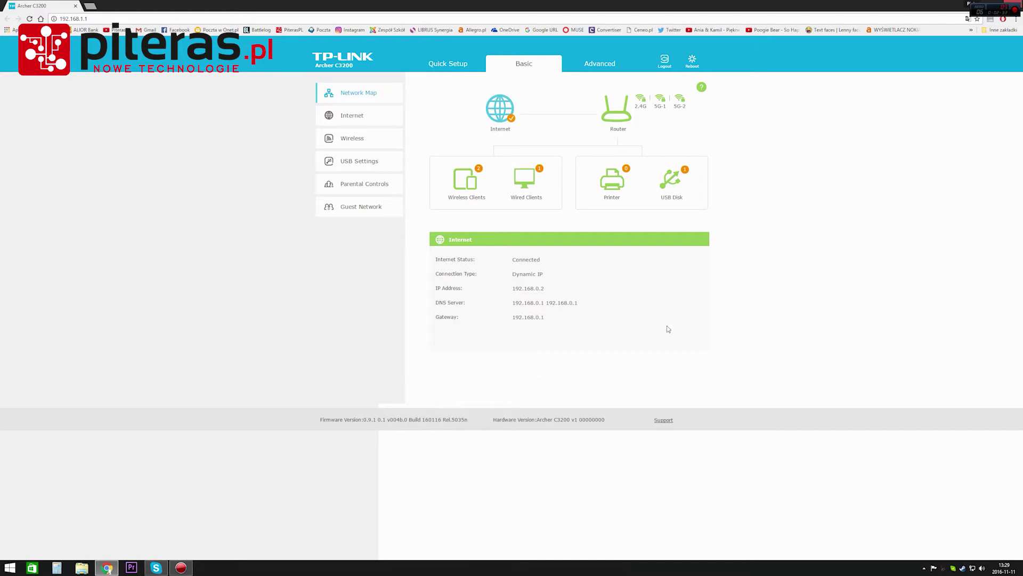
{"action": "left_click_drag", "start_coordinate": [561, 275], "coordinate": [510, 274]}
{"action": "left_click", "coordinate": [513, 273]}
{"action": "left_click", "coordinate": [570, 275]}
{"action": "left_click_drag", "start_coordinate": [505, 292], "coordinate": [577, 302]}
{"action": "left_click", "coordinate": [558, 303]}
{"action": "left_click", "coordinate": [586, 317]}
{"action": "left_click", "coordinate": [644, 104]}
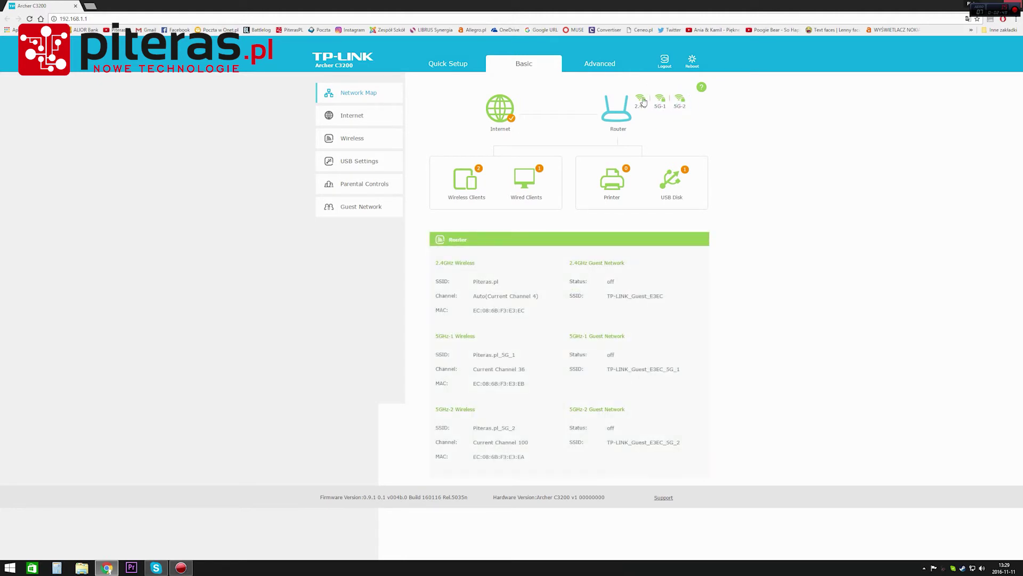
{"action": "left_click", "coordinate": [678, 103]}
{"action": "left_click", "coordinate": [665, 101]}
Start Quick Setup and accept the (GMT+01:00) Amsterdam, Berlin, Rome, Stockholm, Paris, Prague, Bratislava time zone.
{"action": "left_click", "coordinate": [448, 63]}
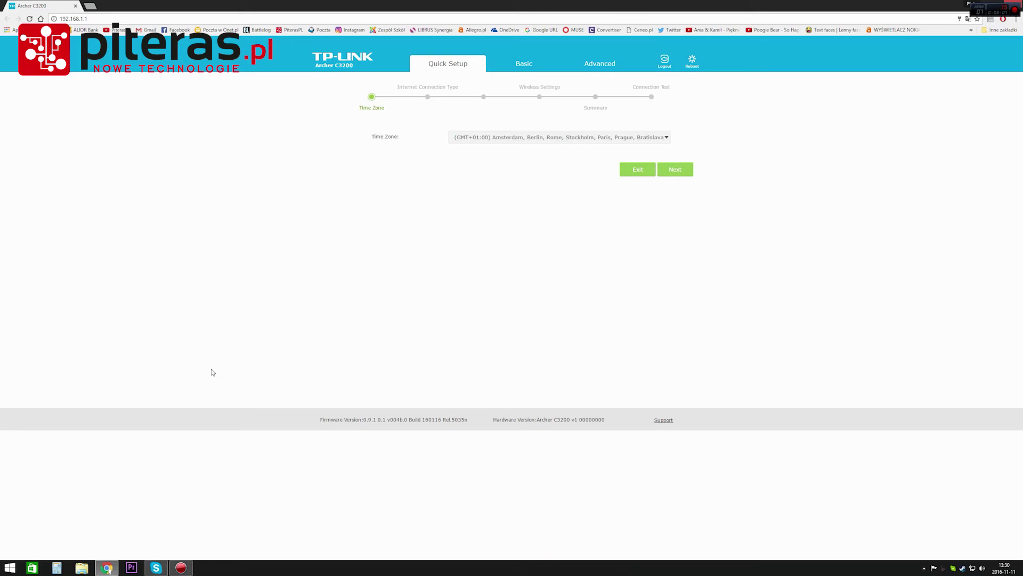
{"action": "left_click", "coordinate": [606, 135]}
{"action": "left_click", "coordinate": [628, 140]}
{"action": "left_click", "coordinate": [624, 138]}
{"action": "left_click", "coordinate": [674, 171]}
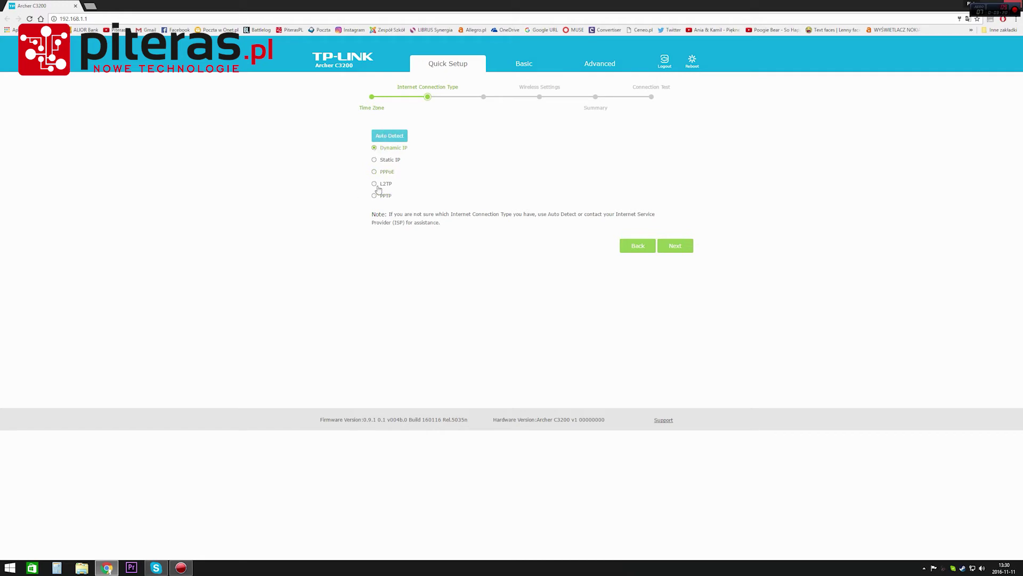
Complete Quick Setup with Dynamic IP, no MAC address cloning and the existing settings for all three wireless networks.
{"action": "left_click", "coordinate": [675, 247]}
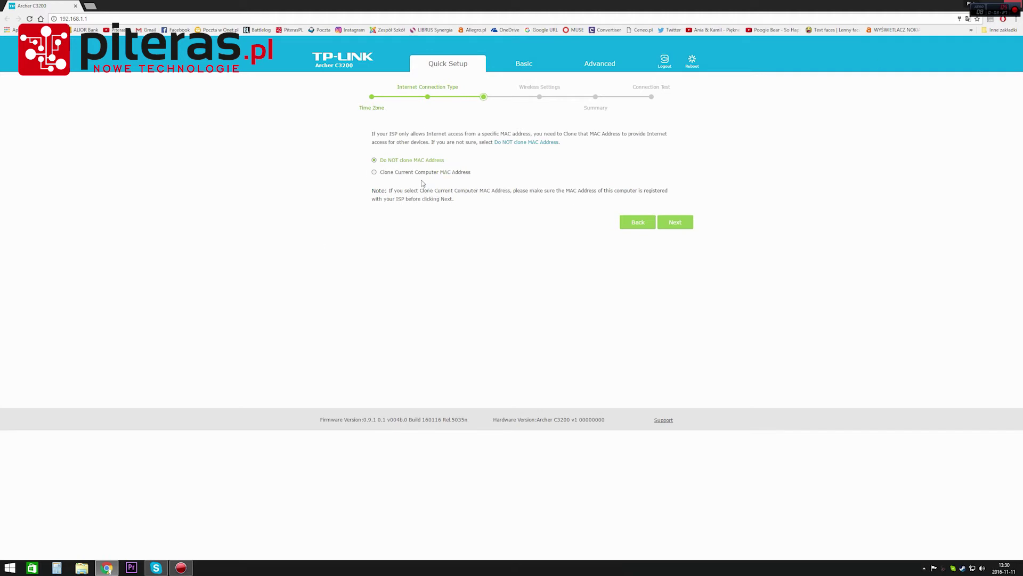
{"action": "left_click", "coordinate": [675, 222]}
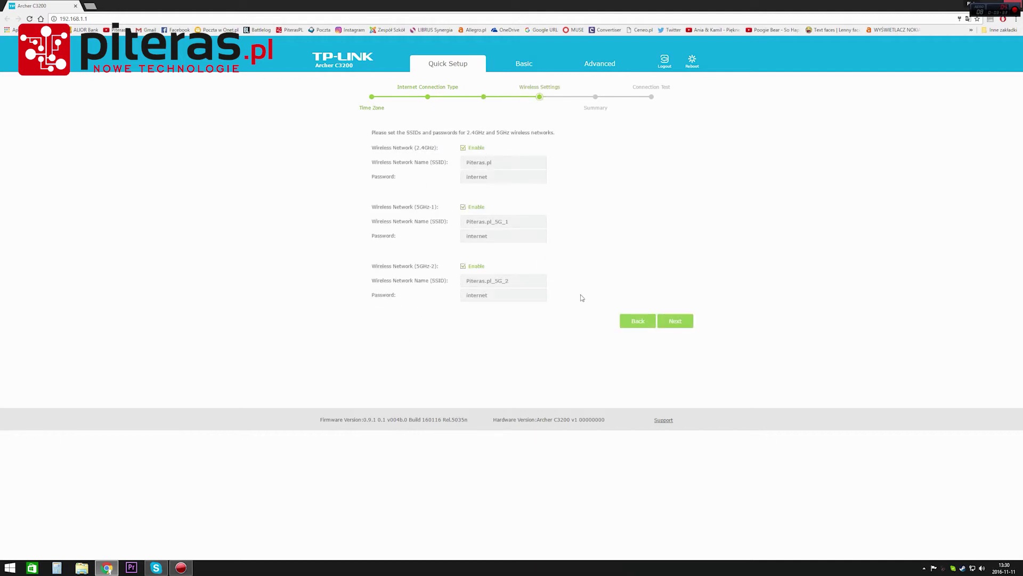
{"action": "left_click", "coordinate": [681, 323]}
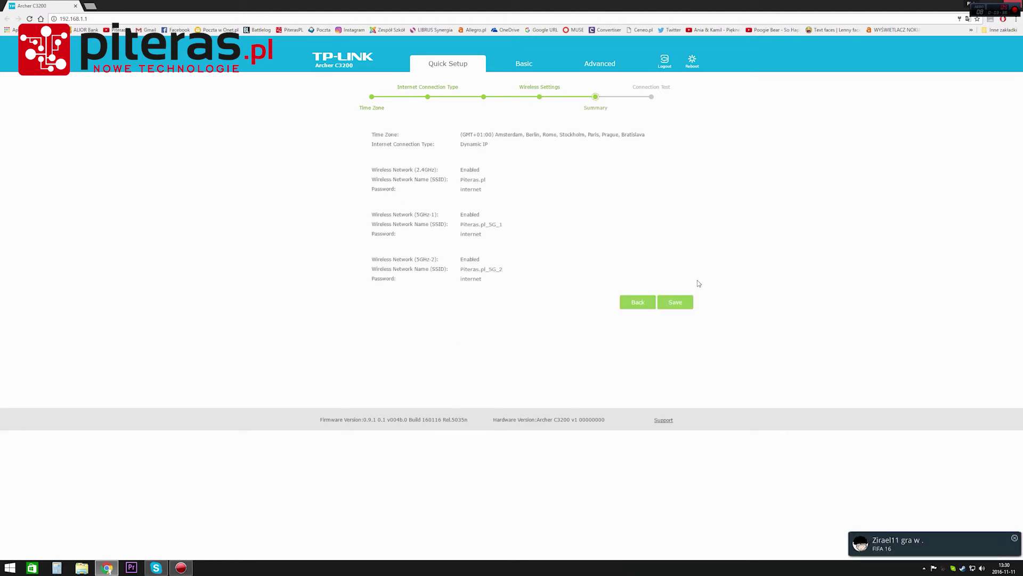
{"action": "left_click", "coordinate": [680, 305]}
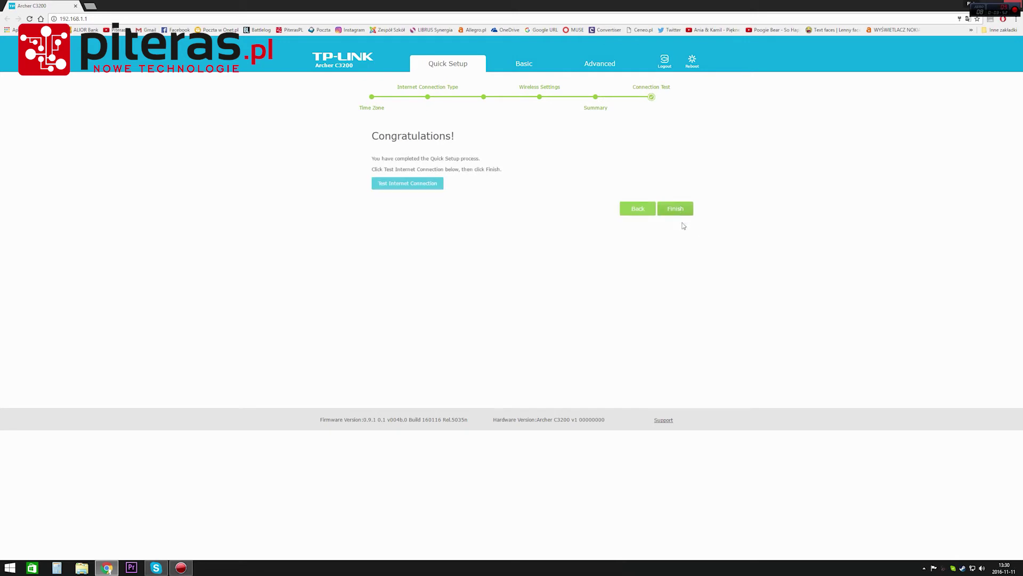
{"action": "left_click", "coordinate": [690, 209]}
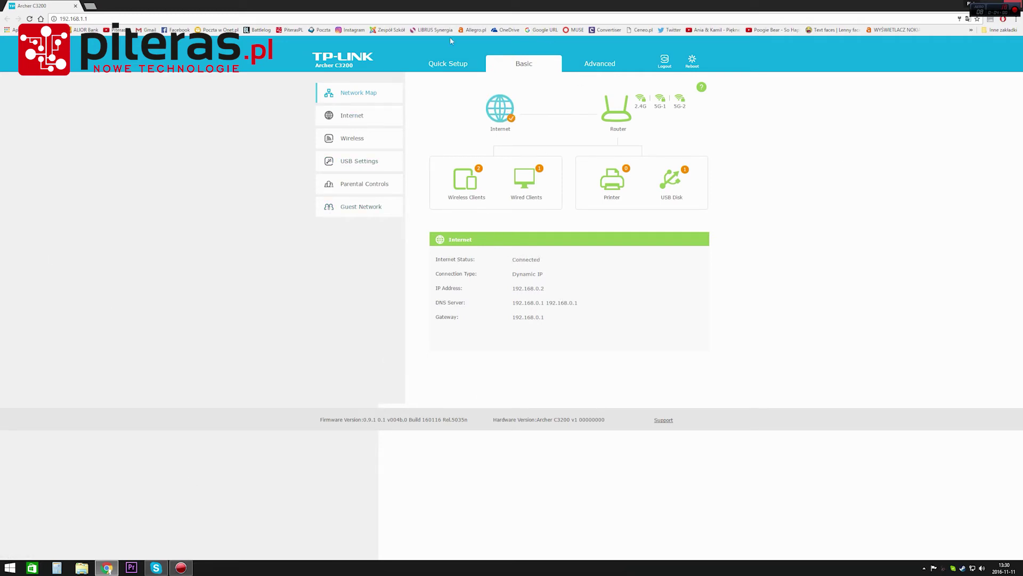
Review the basic Internet connection, wireless and USB sharing settings, including the media server name and folder-sharing authentication.
{"action": "left_click", "coordinate": [348, 120]}
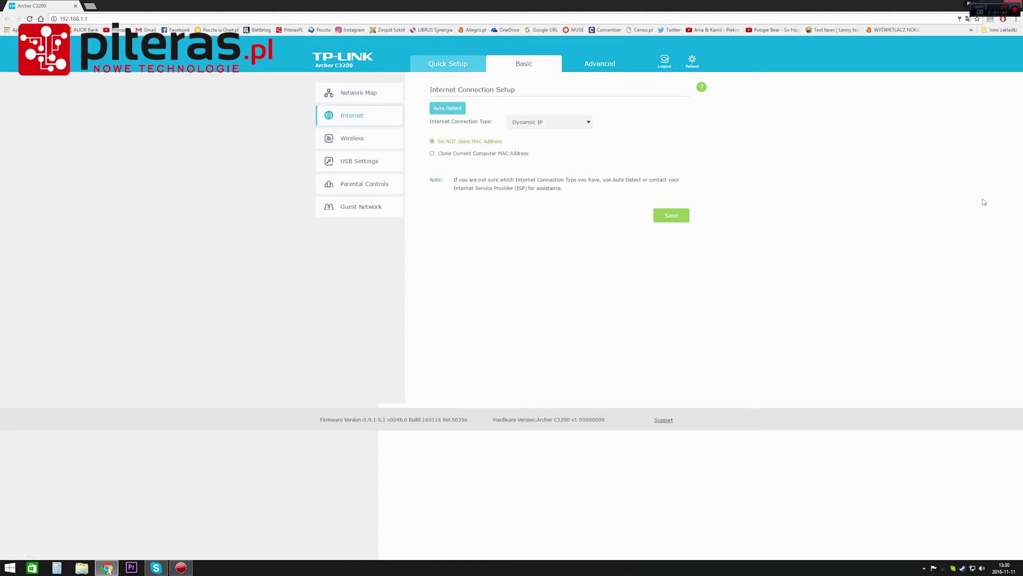
{"action": "left_click", "coordinate": [353, 137]}
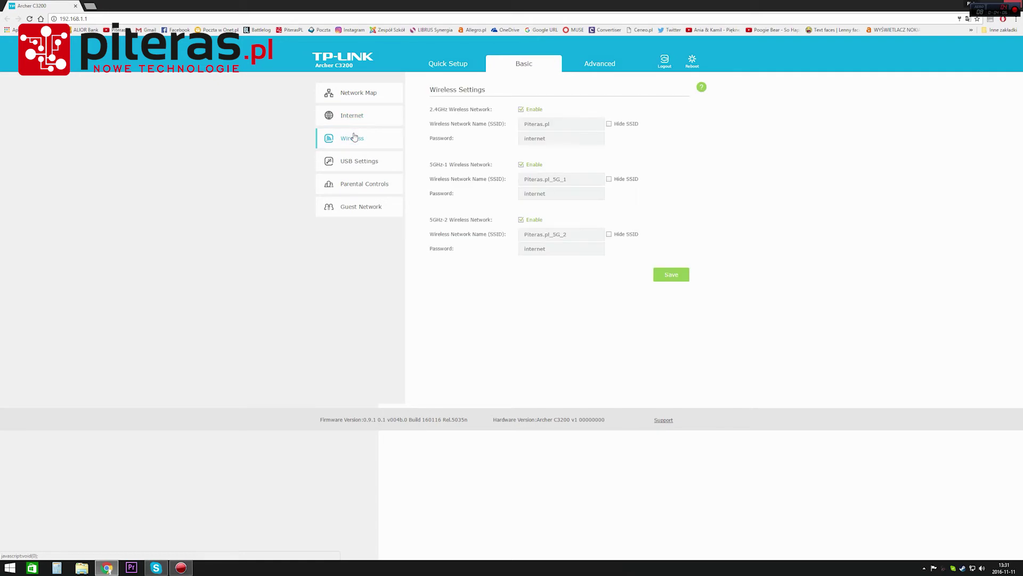
{"action": "left_click", "coordinate": [367, 162]}
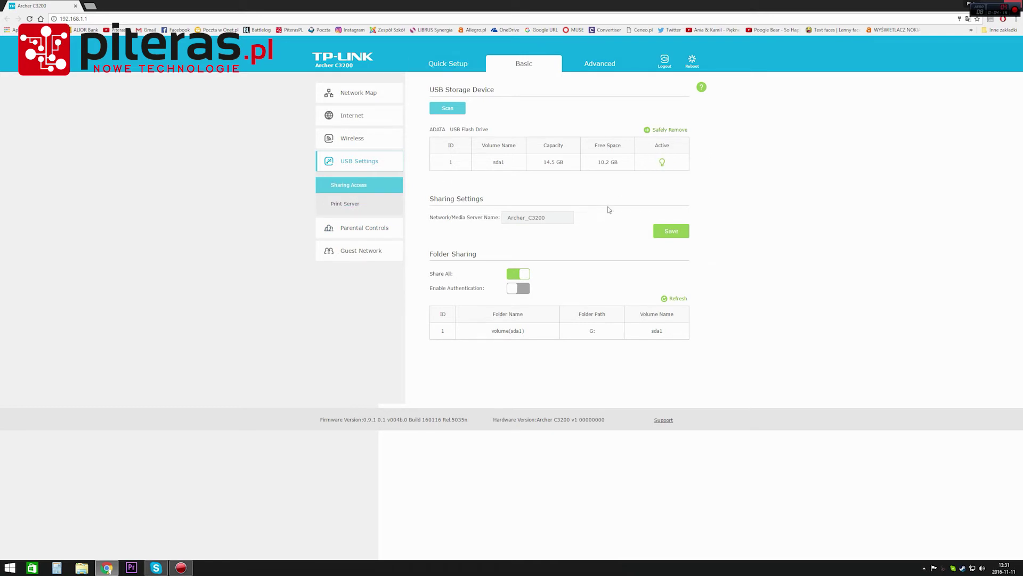
{"action": "left_click", "coordinate": [557, 218]}
{"action": "left_click", "coordinate": [562, 238]}
{"action": "left_click", "coordinate": [512, 291]}
{"action": "left_click", "coordinate": [521, 293]}
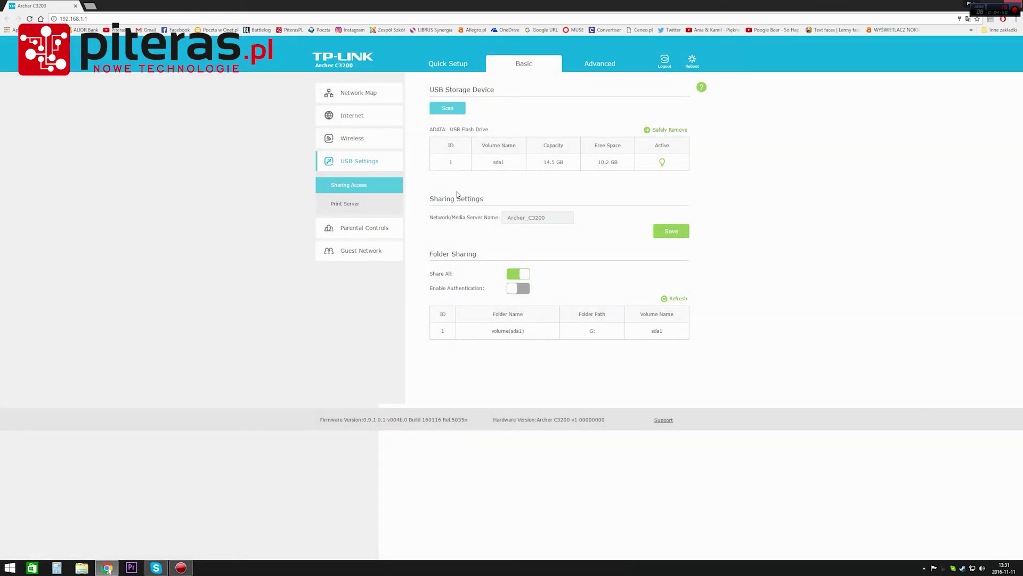
Review the basic print server, parental controls and guest network settings.
{"action": "left_click", "coordinate": [345, 203]}
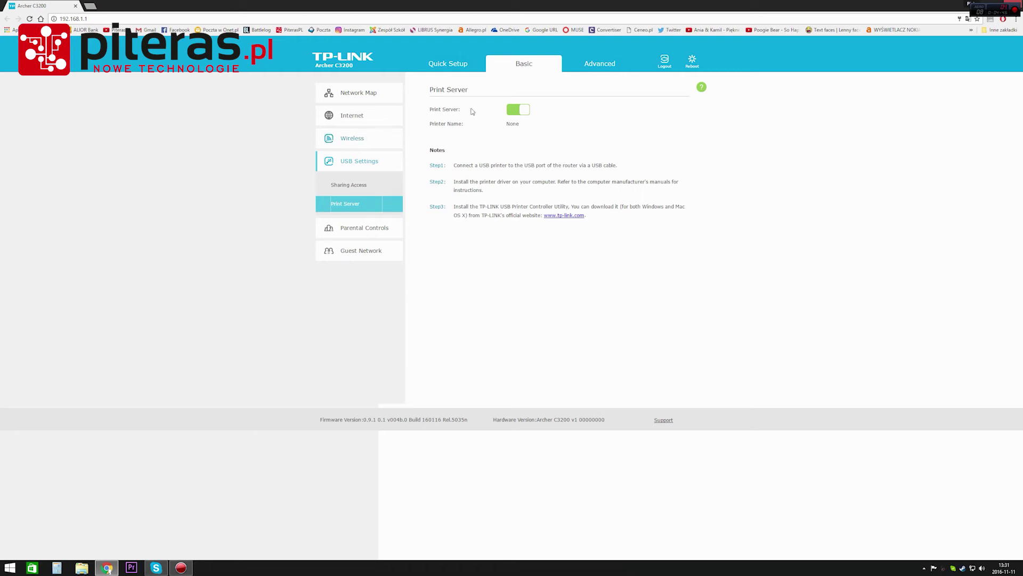
{"action": "left_click", "coordinate": [365, 230]}
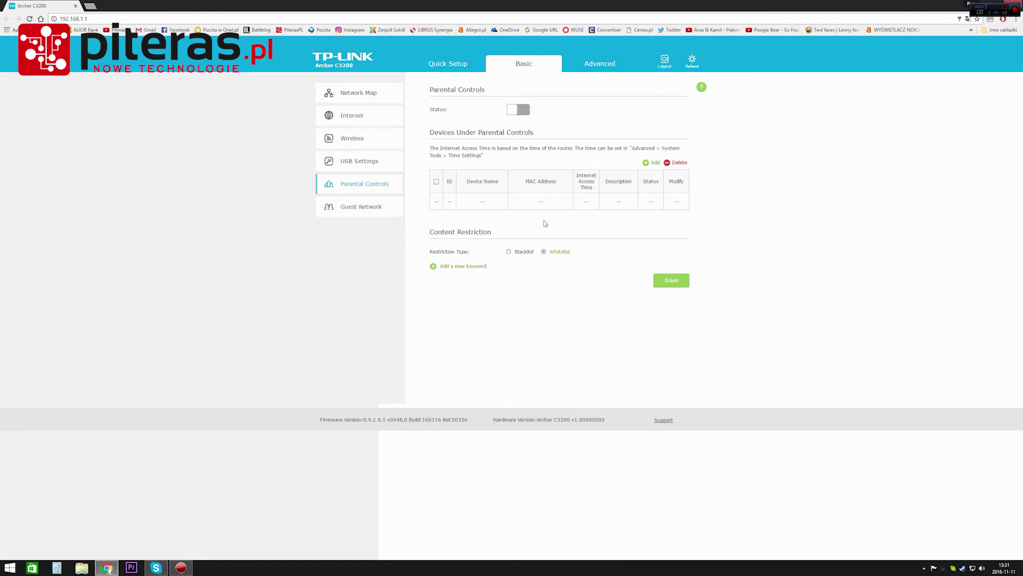
{"action": "left_click", "coordinate": [361, 211]}
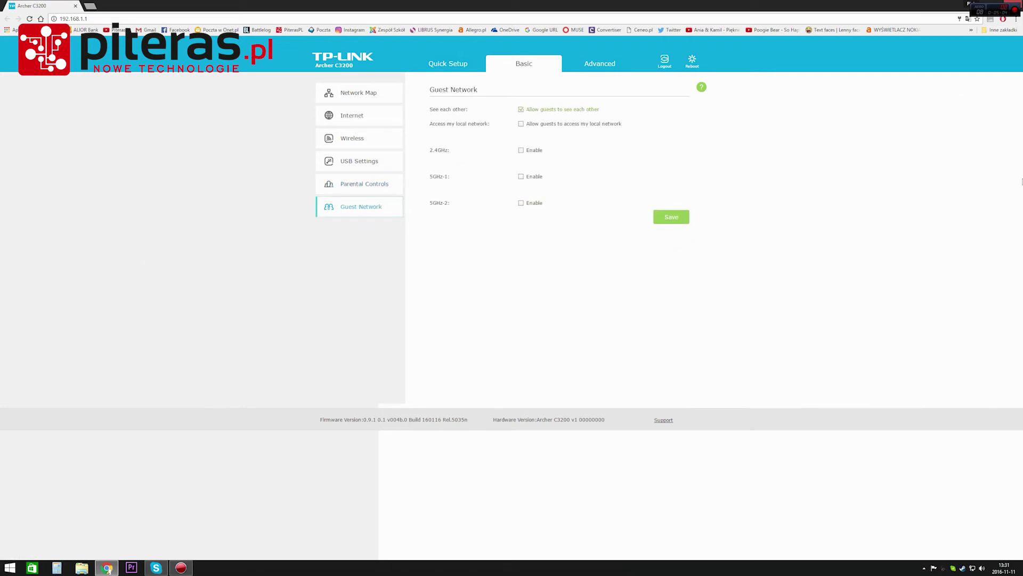
Examine the advanced status overview and the network settings for Internet, LAN, IPTV, DHCP server, dynamic DNS, routing and IPSec VPN.
{"action": "left_click", "coordinate": [612, 66]}
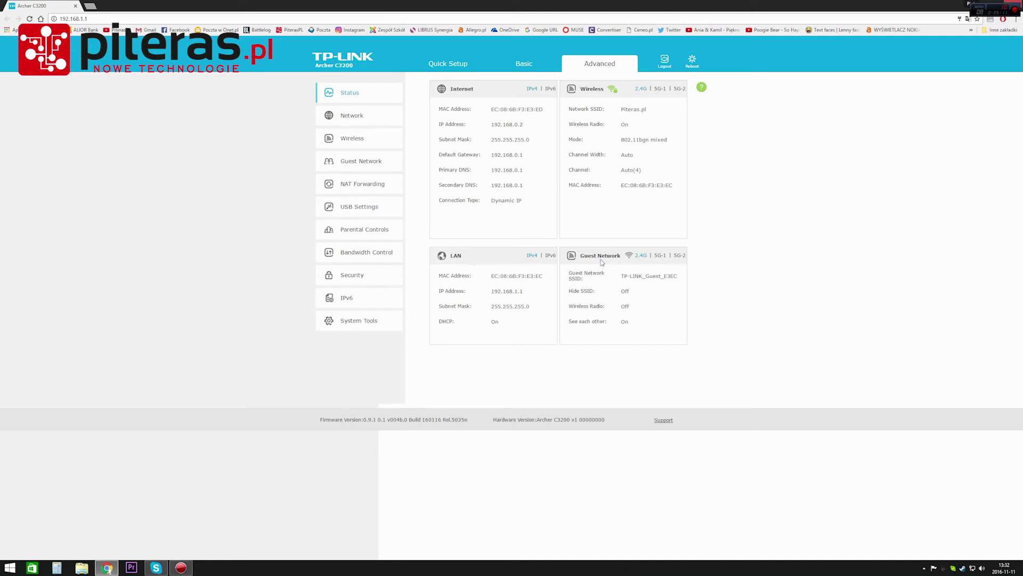
{"action": "left_click", "coordinate": [339, 121]}
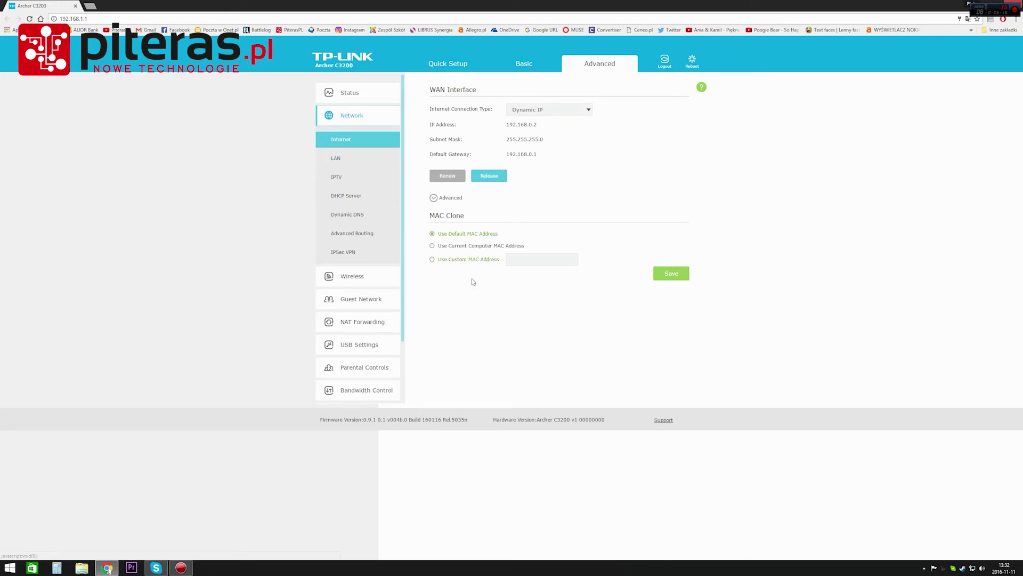
{"action": "left_click", "coordinate": [339, 158]}
{"action": "left_click", "coordinate": [339, 181]}
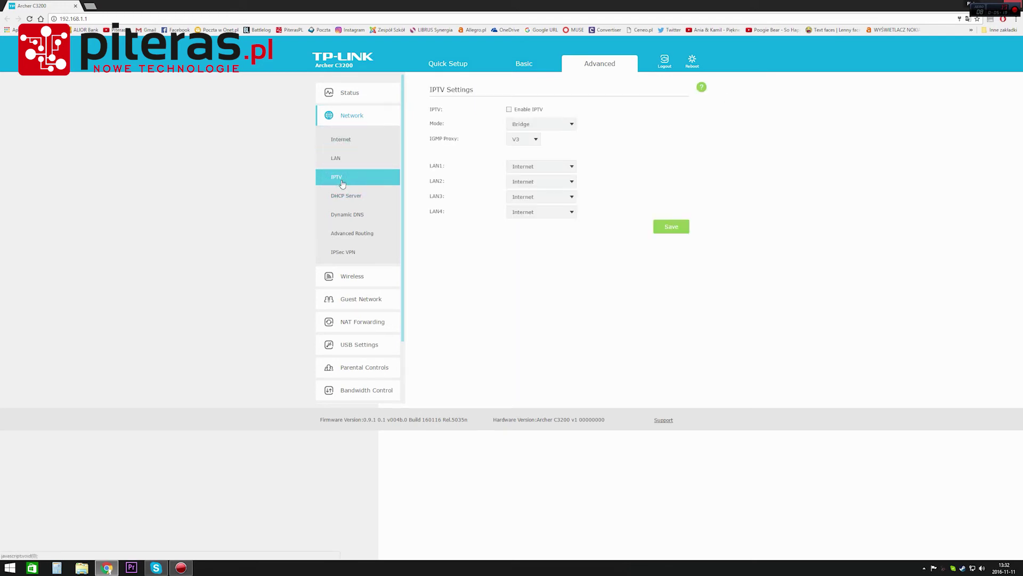
{"action": "left_click", "coordinate": [361, 197]}
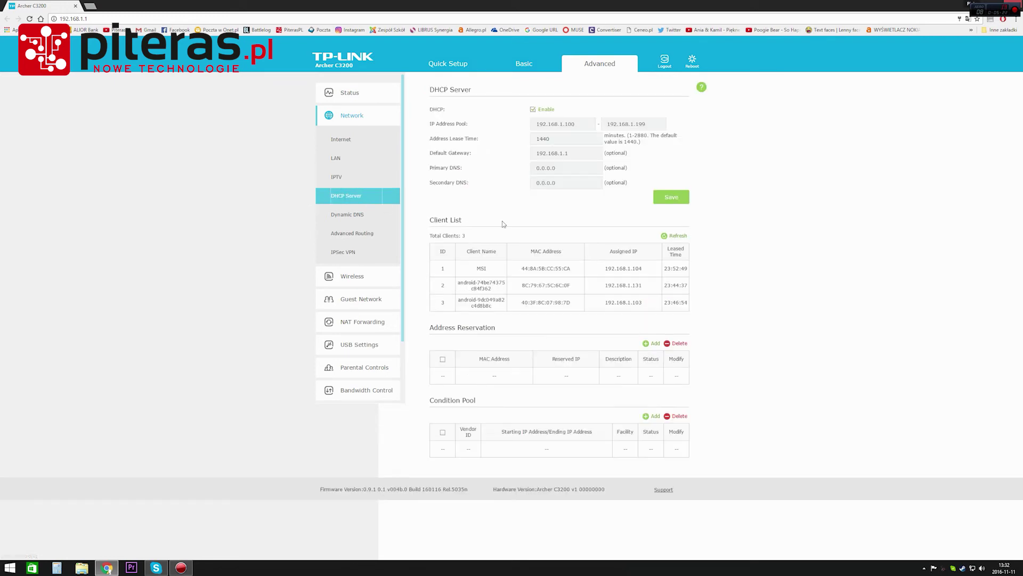
{"action": "left_click", "coordinate": [362, 214]}
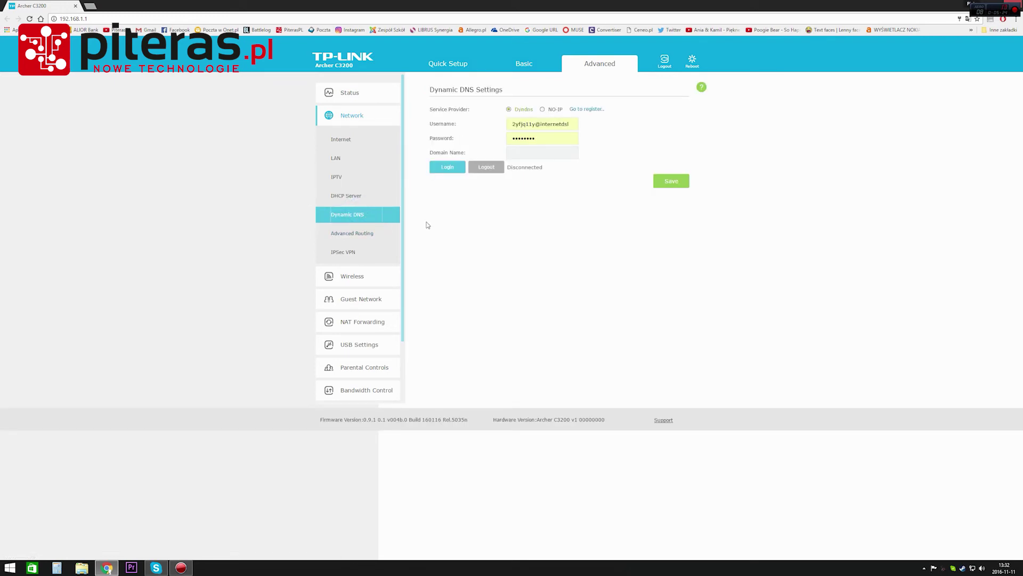
{"action": "left_click", "coordinate": [354, 235]}
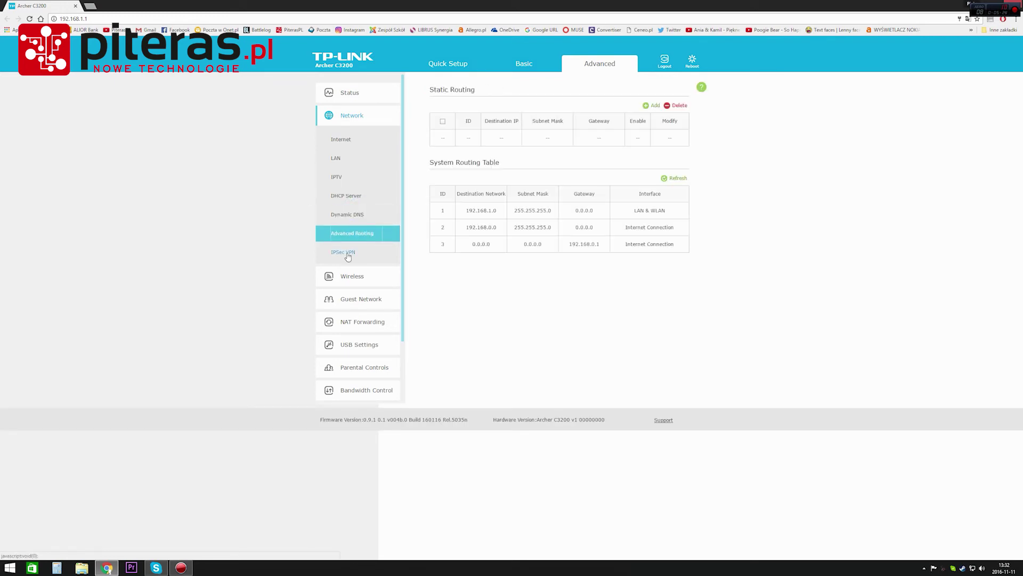
{"action": "left_click", "coordinate": [359, 254]}
Examine the advanced wireless settings, WPS, MAC filtering, wireless schedule and statistics, plus the advanced guest network settings.
{"action": "left_click", "coordinate": [354, 276]}
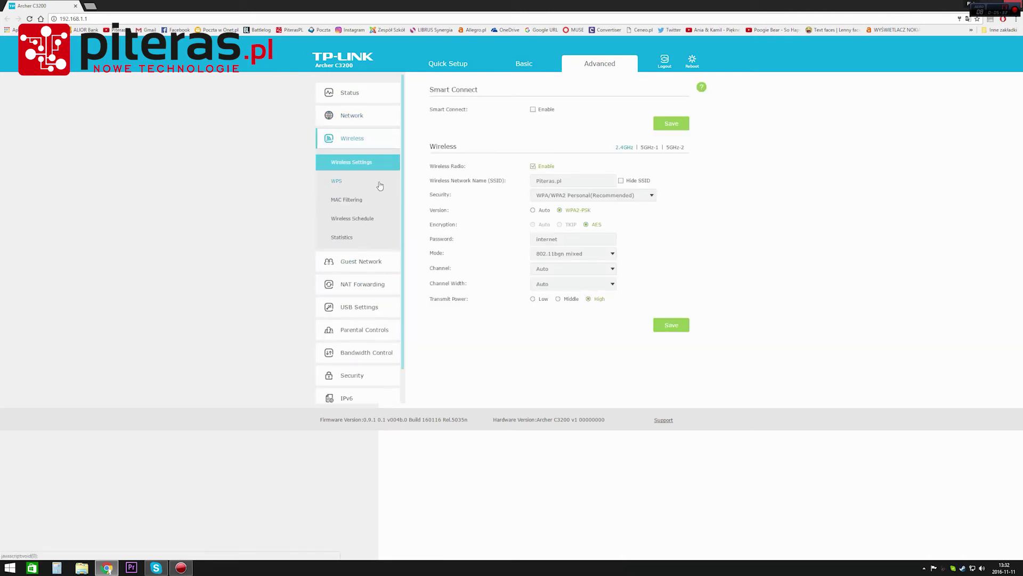
{"action": "left_click", "coordinate": [337, 184]}
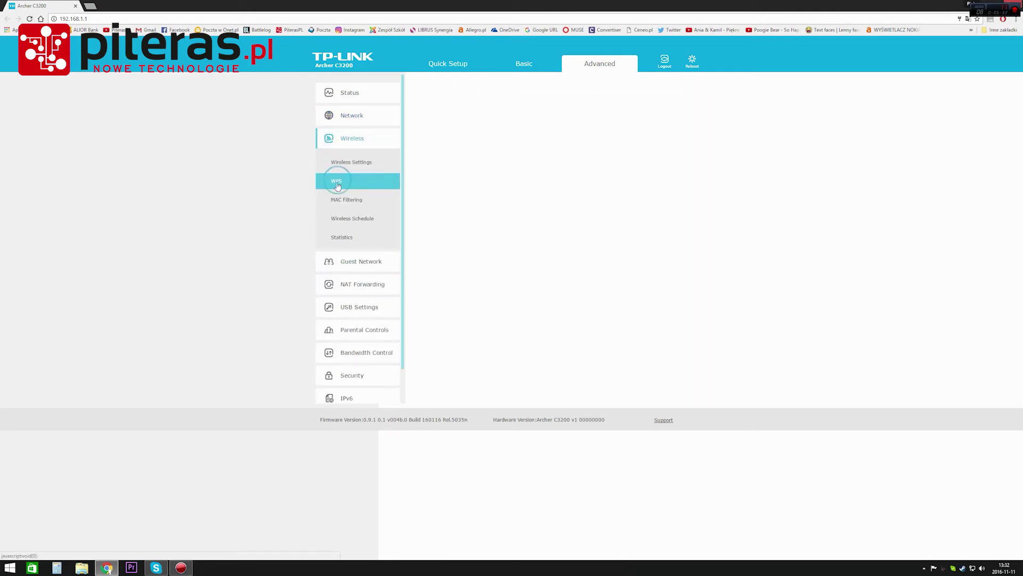
{"action": "left_click", "coordinate": [365, 202]}
{"action": "left_click", "coordinate": [364, 219]}
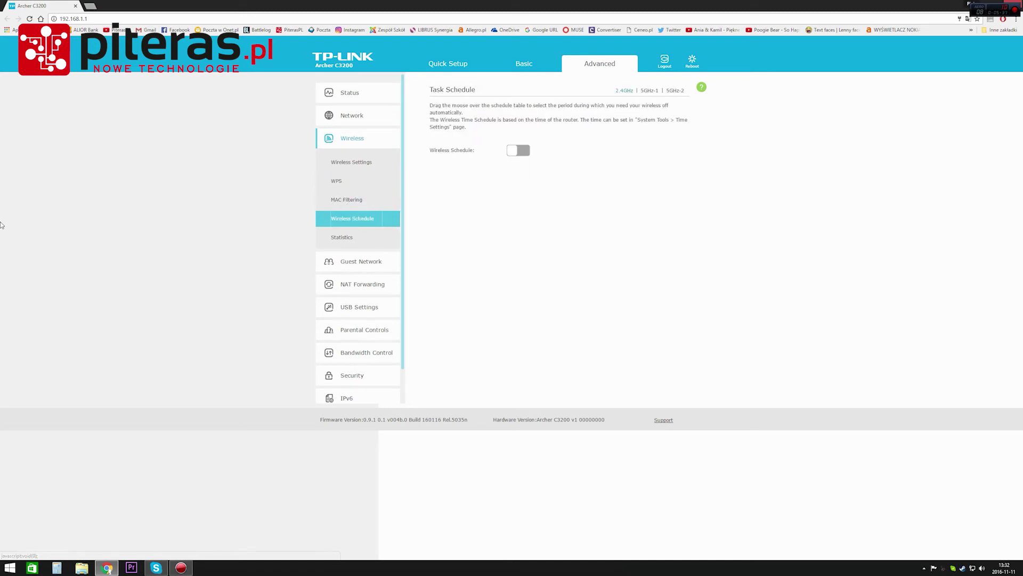
{"action": "left_click", "coordinate": [333, 243]}
{"action": "left_click", "coordinate": [352, 262]}
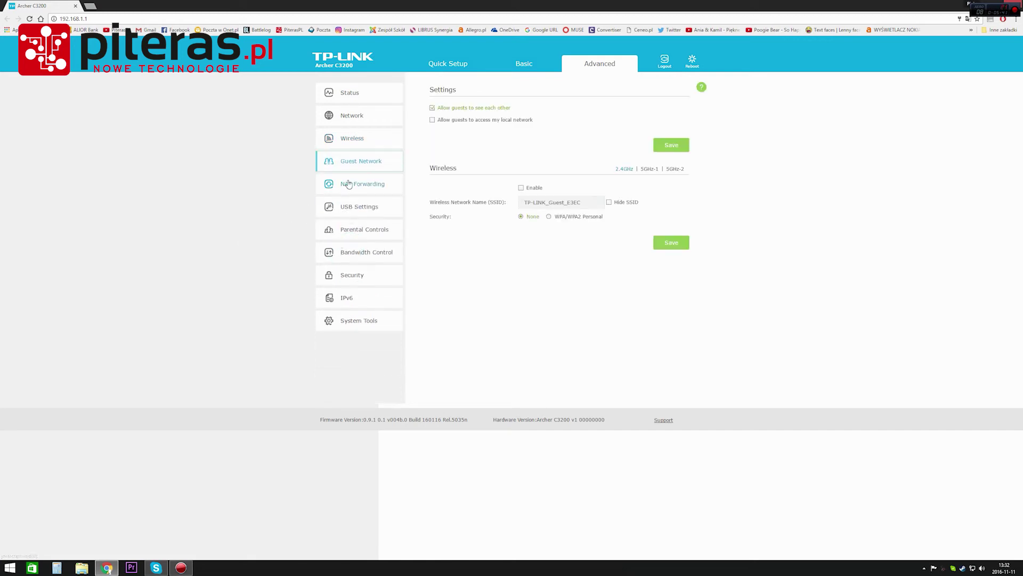
Review the advanced NAT forwarding settings for ALG, virtual servers, port triggering, DMZ and UPnP.
{"action": "left_click", "coordinate": [369, 184]}
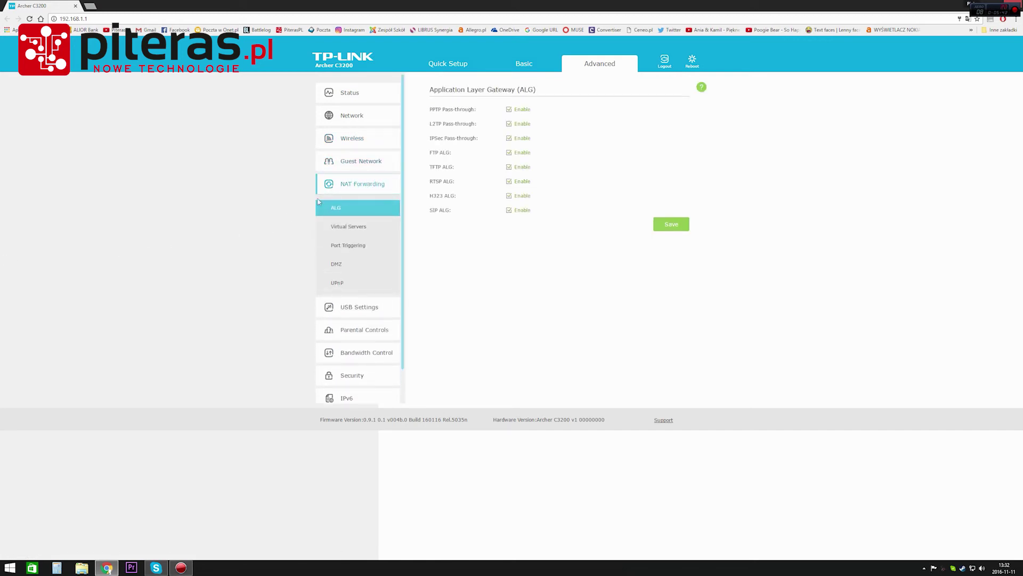
{"action": "left_click", "coordinate": [356, 230]}
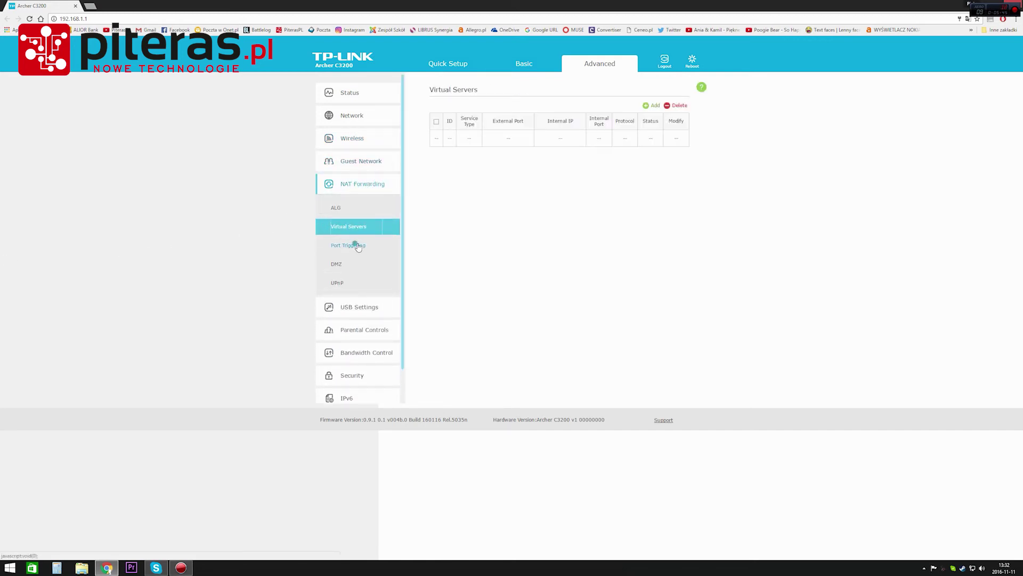
{"action": "left_click", "coordinate": [354, 245]}
{"action": "left_click", "coordinate": [341, 265]}
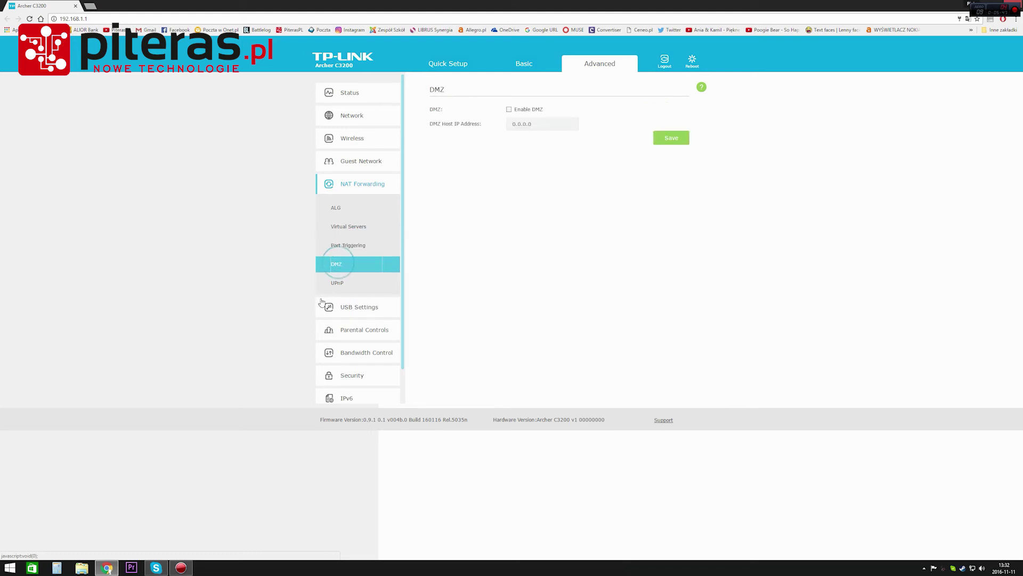
{"action": "left_click", "coordinate": [340, 283]}
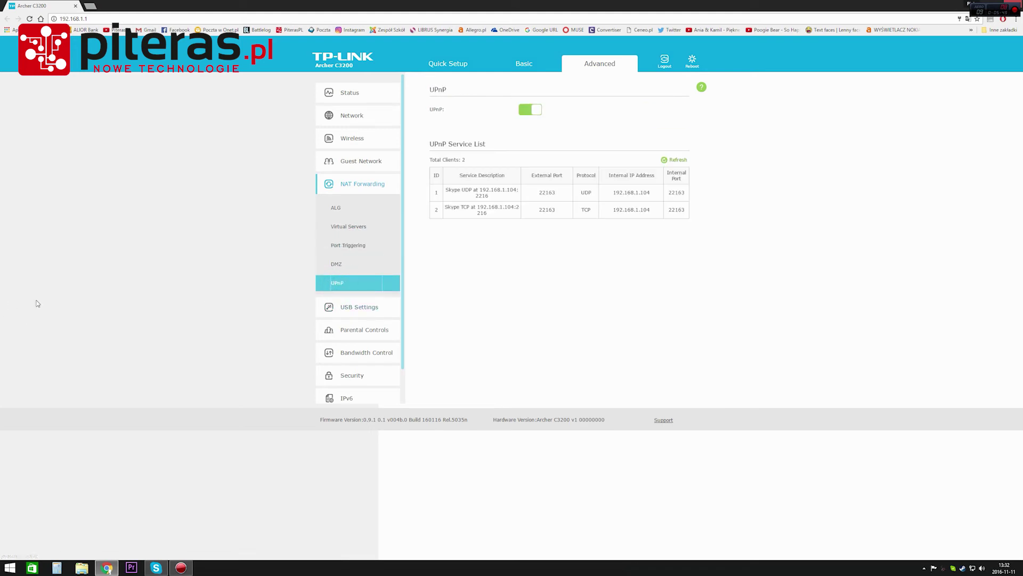
Examine the advanced USB device, sharing access and print server settings, plus the parental controls and bandwidth control.
{"action": "left_click", "coordinate": [346, 307]}
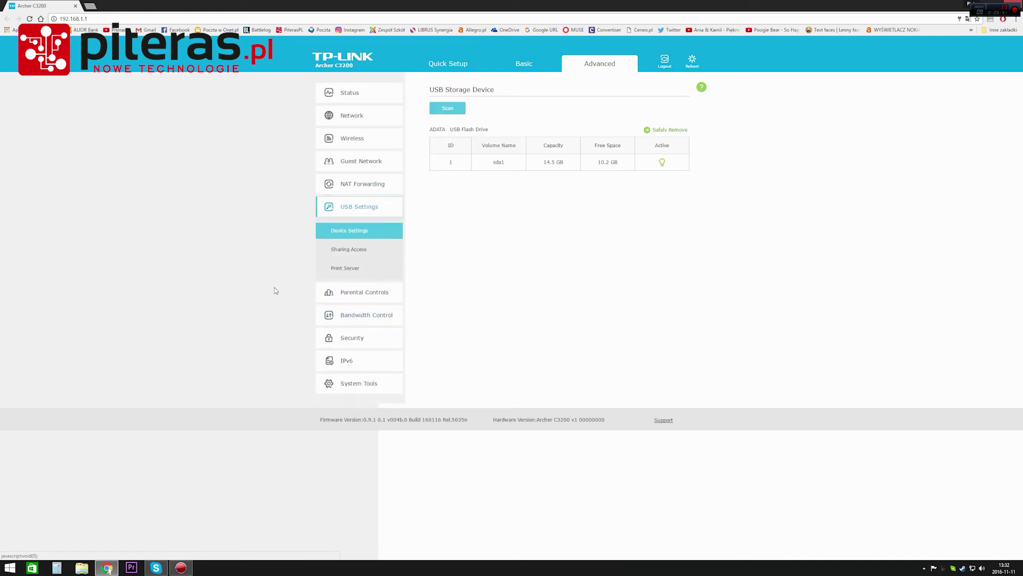
{"action": "left_click", "coordinate": [351, 249]}
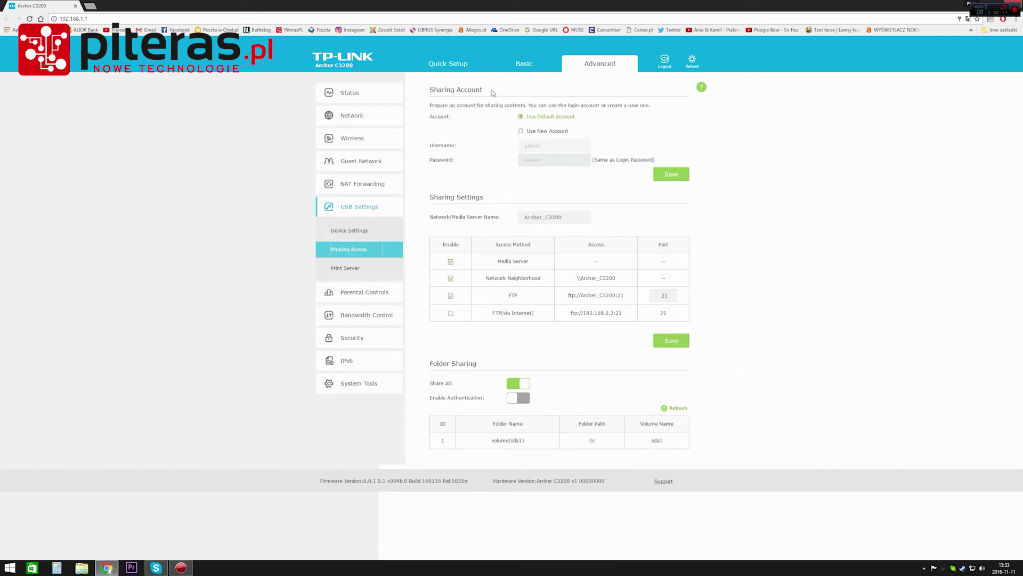
{"action": "left_click", "coordinate": [350, 270]}
{"action": "left_click", "coordinate": [382, 293]}
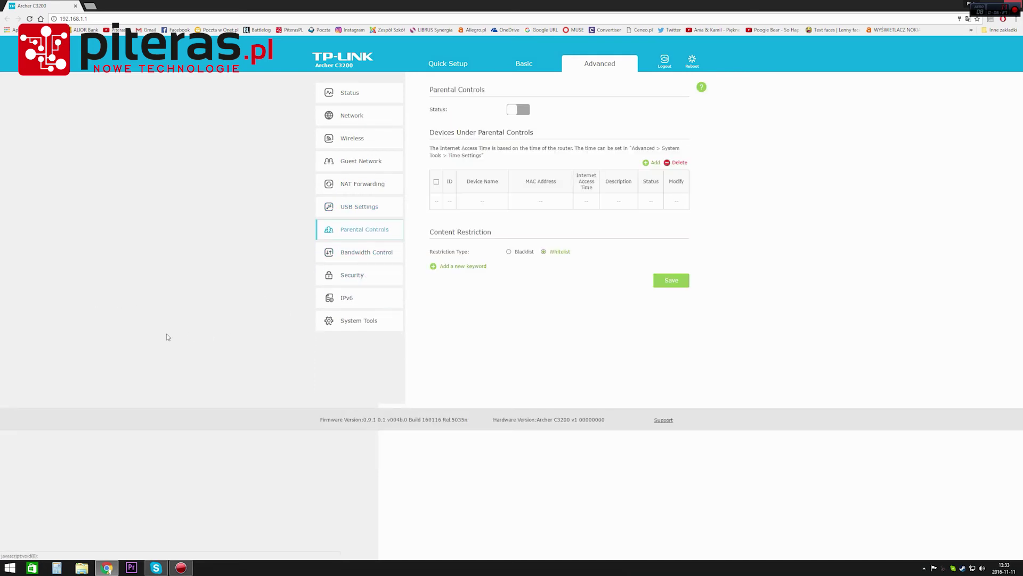
{"action": "left_click", "coordinate": [356, 254]}
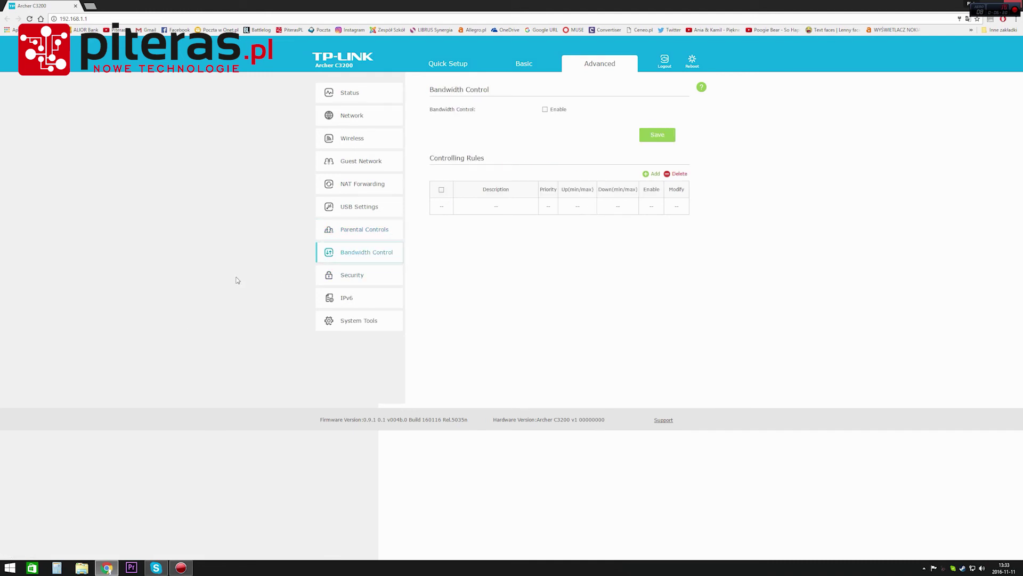
Review the firewall and DoS protection, access control, IP and MAC binding, and IPv6 settings.
{"action": "left_click", "coordinate": [353, 276]}
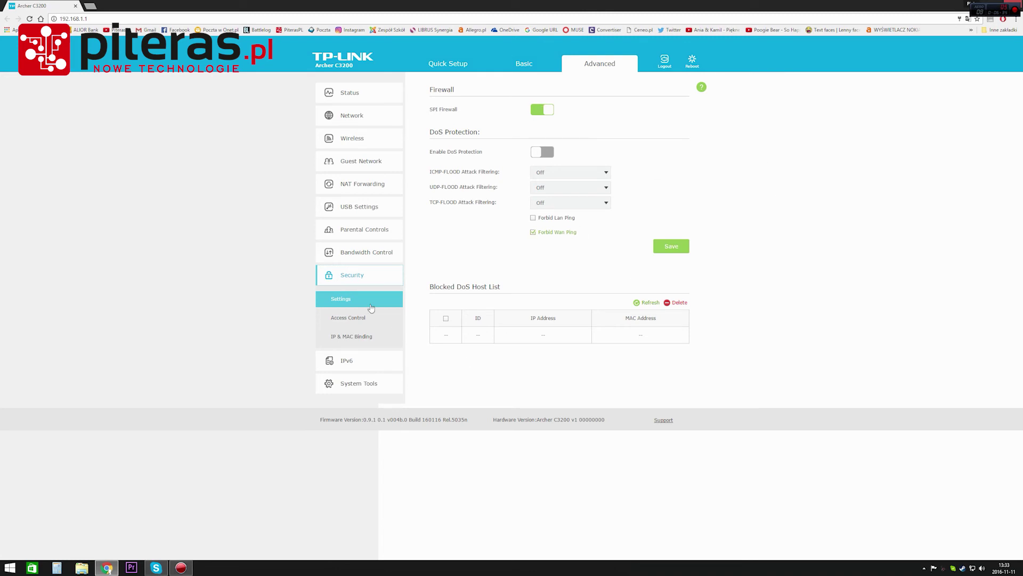
{"action": "left_click", "coordinate": [352, 319]}
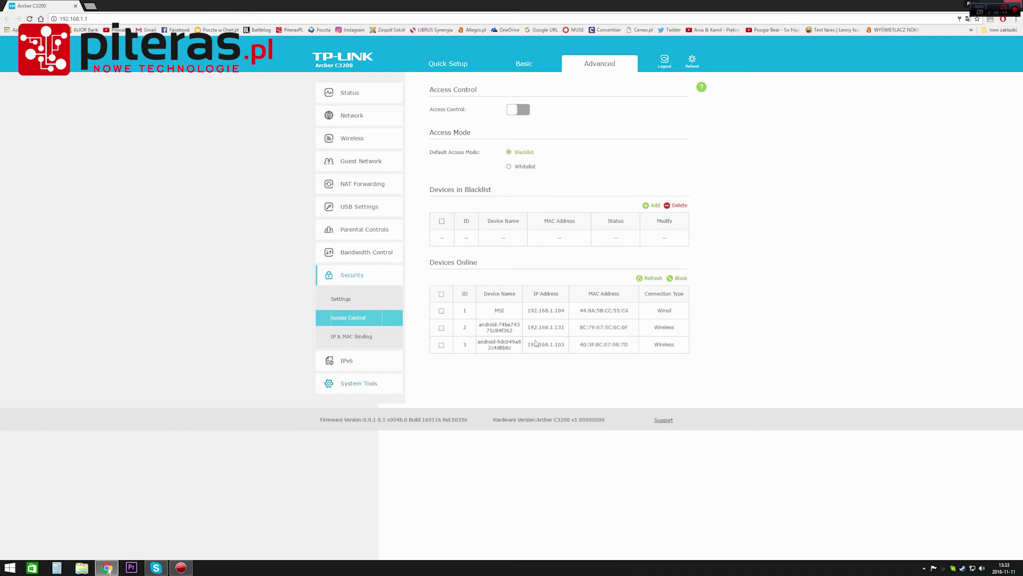
{"action": "left_click", "coordinate": [356, 338]}
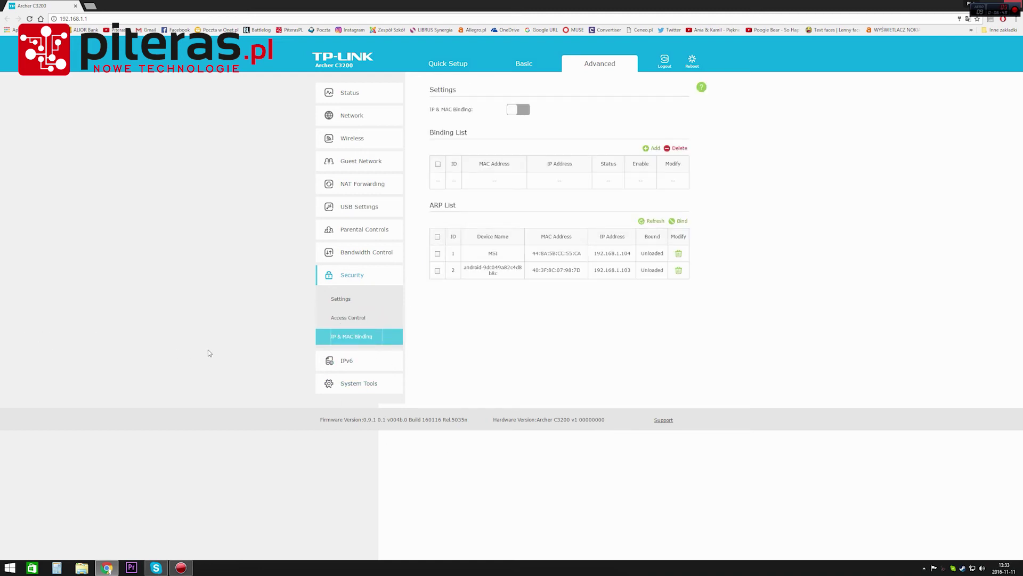
{"action": "left_click", "coordinate": [347, 361]}
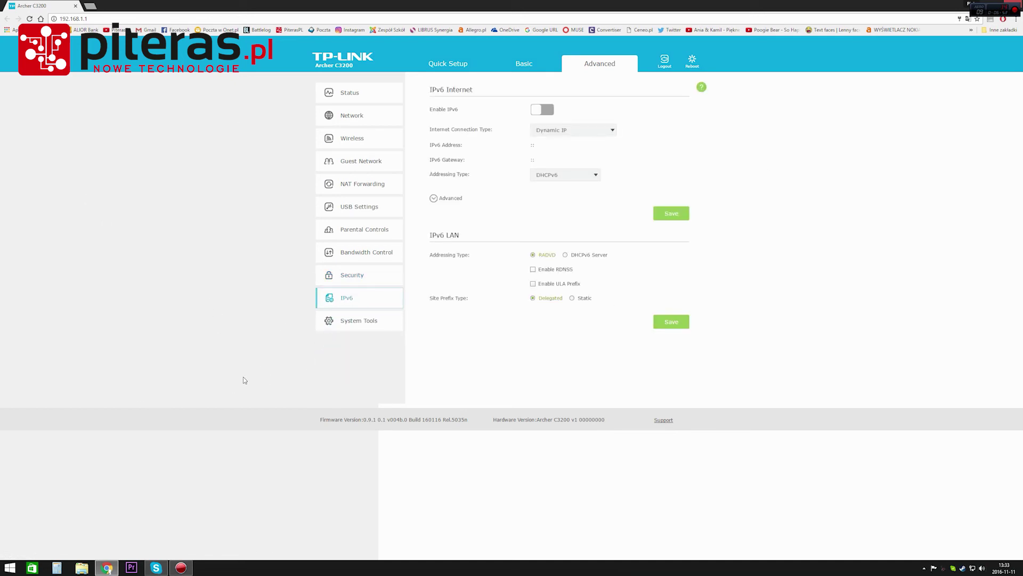
Examine the system tools for time settings, diagnostics, firmware upgrade, and backup and restore.
{"action": "left_click", "coordinate": [343, 323]}
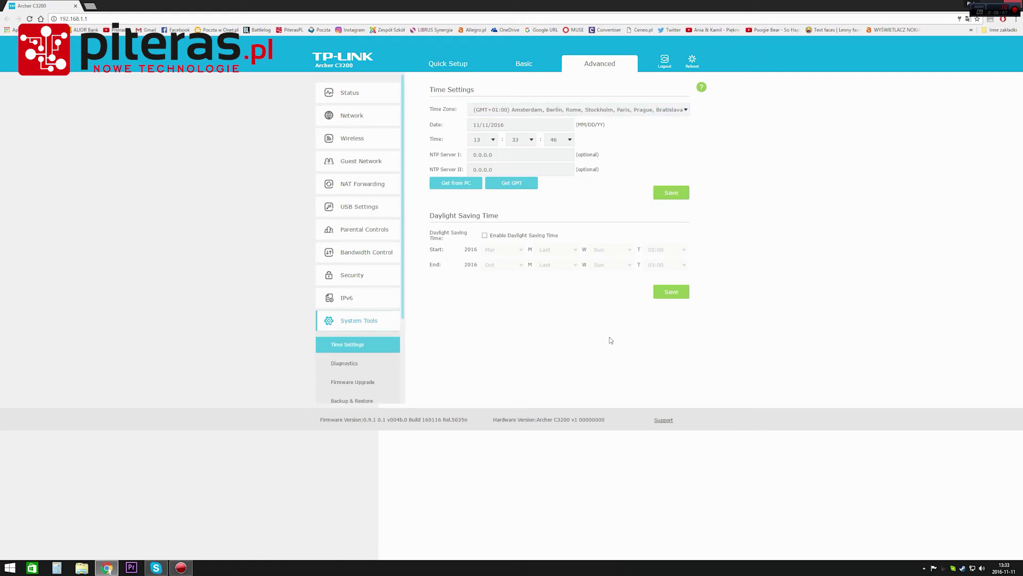
{"action": "left_click", "coordinate": [361, 364]}
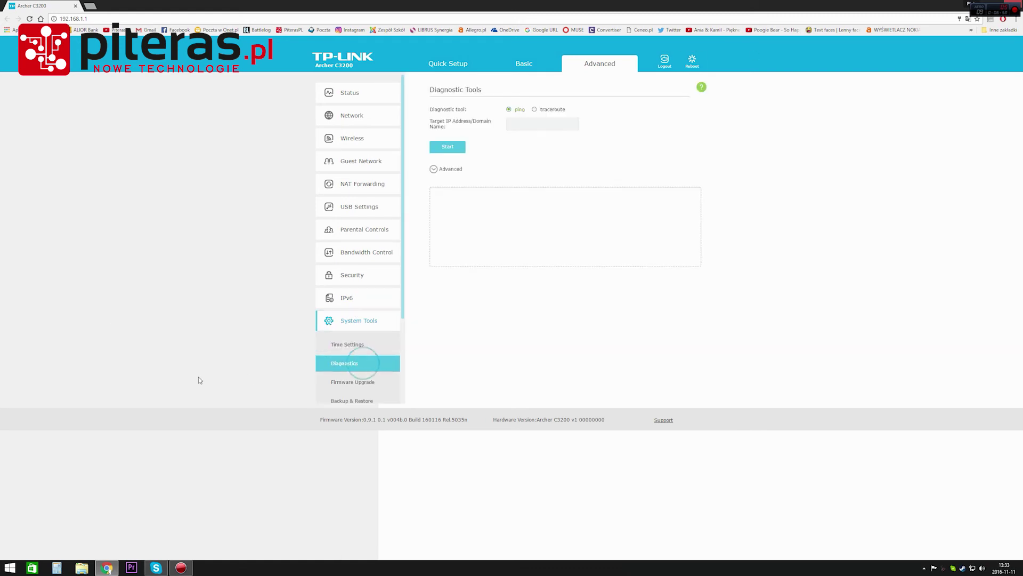
{"action": "left_click", "coordinate": [349, 385]}
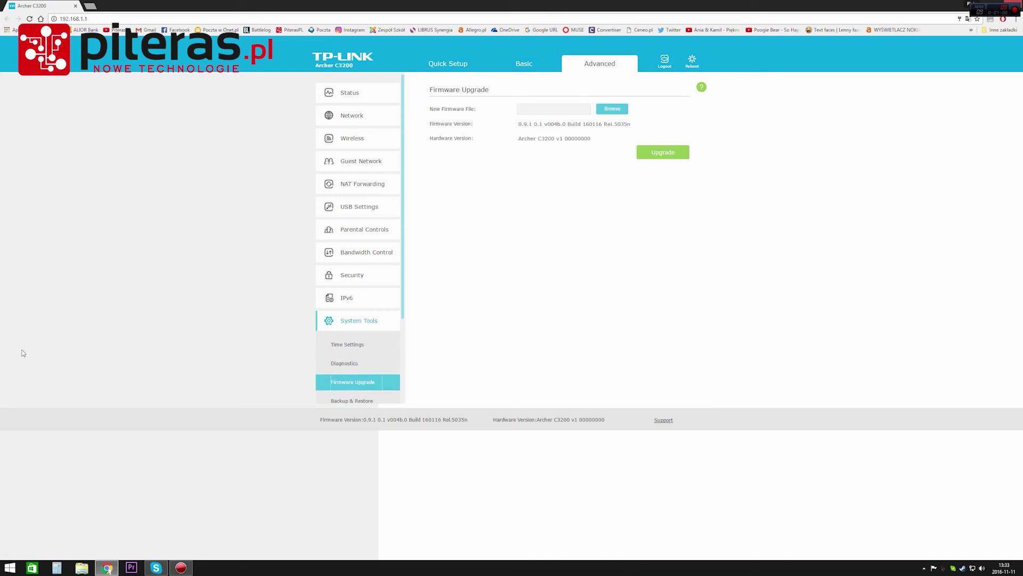
{"action": "left_click", "coordinate": [333, 401]}
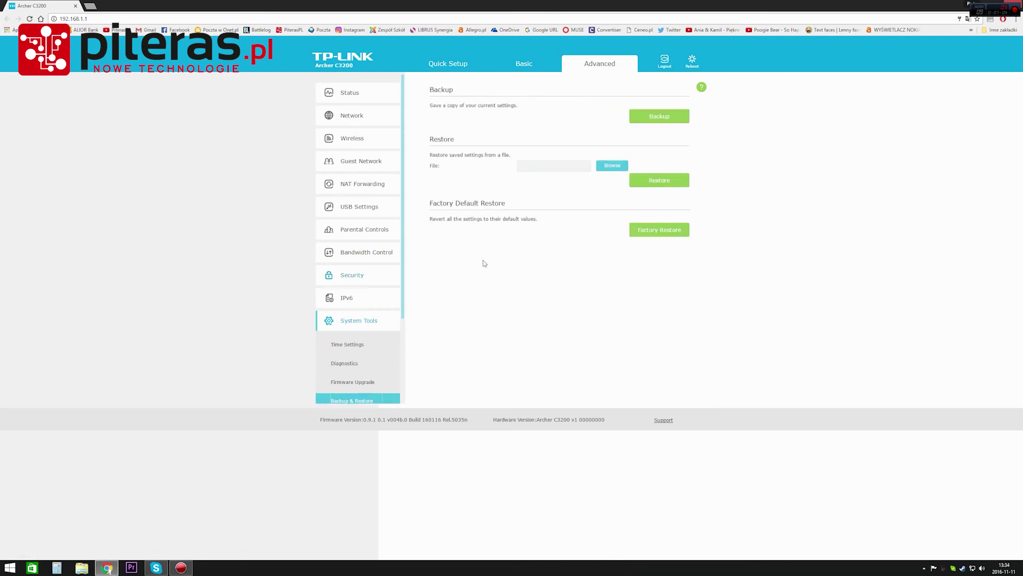
Return to the basic network map and reboot the router.
{"action": "left_click", "coordinate": [512, 68]}
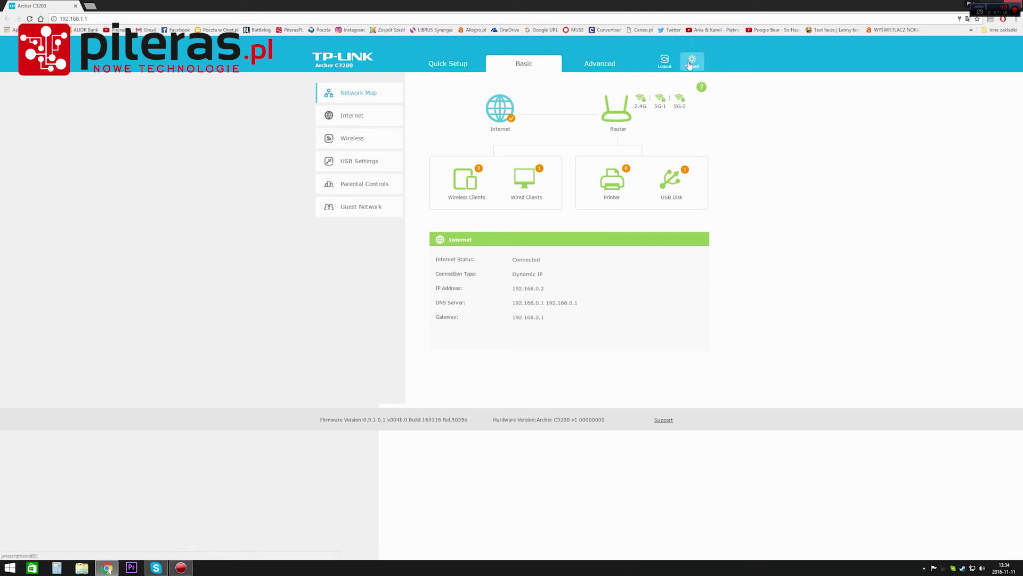
{"action": "left_click", "coordinate": [693, 59]}
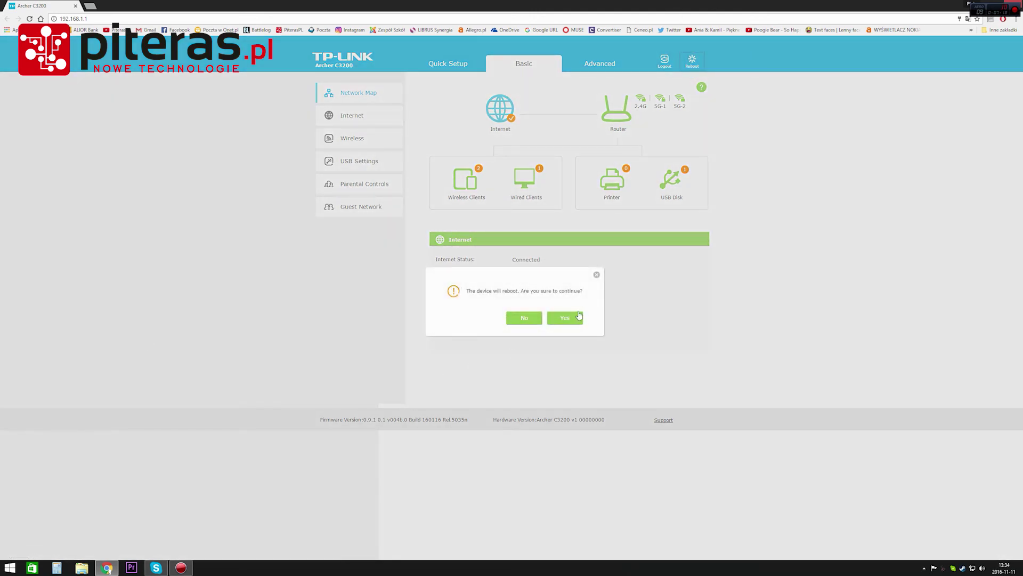
{"action": "left_click", "coordinate": [564, 321]}
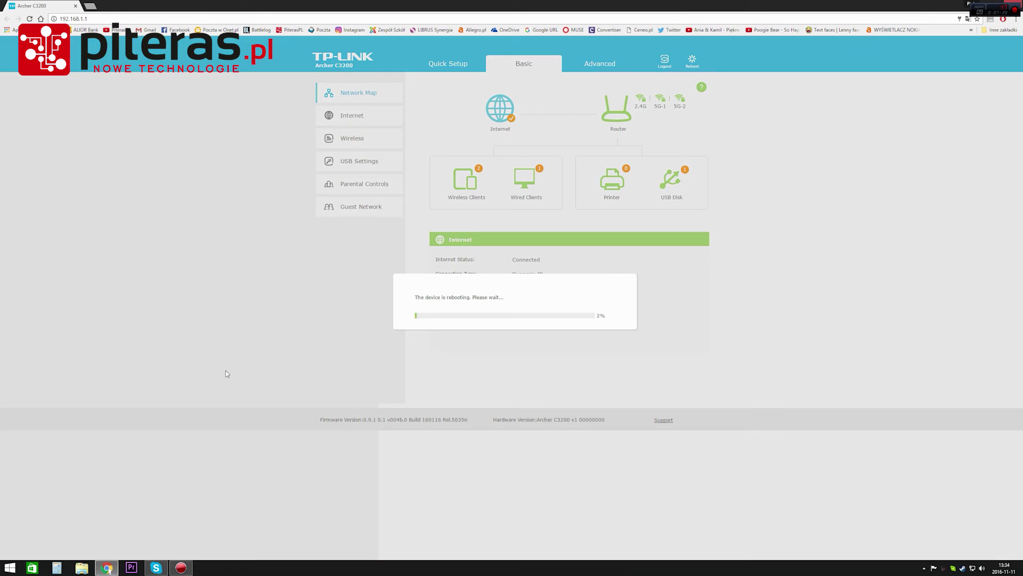